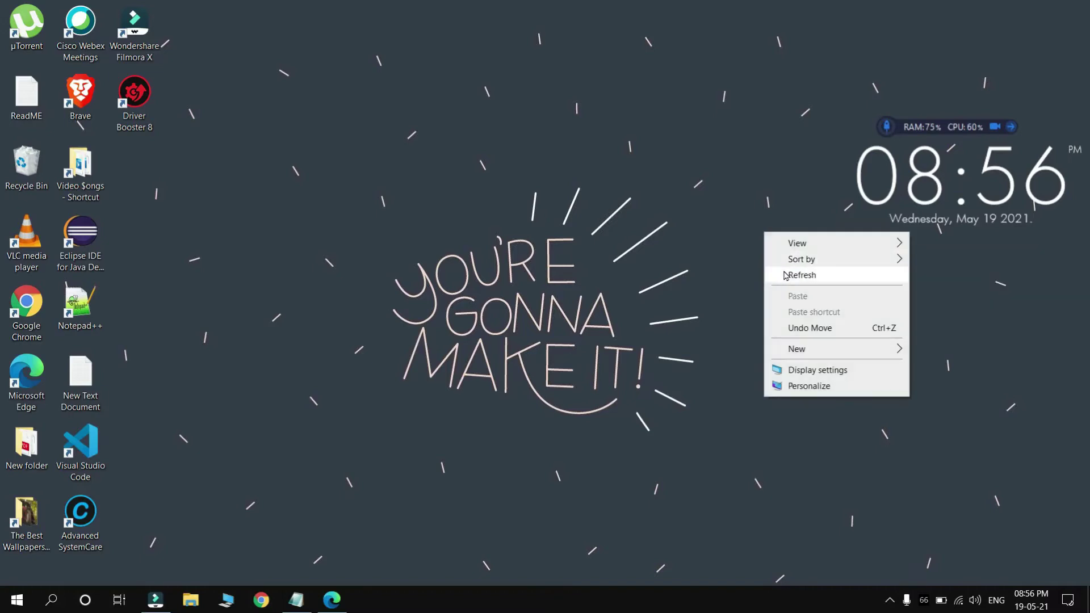
# From recorder.iobit.com, choose Free Download, then DOWNLOAD NOW on download.cnet.com to fetch the installer
pyautogui.click(783, 275)
pyautogui.click(338, 608)
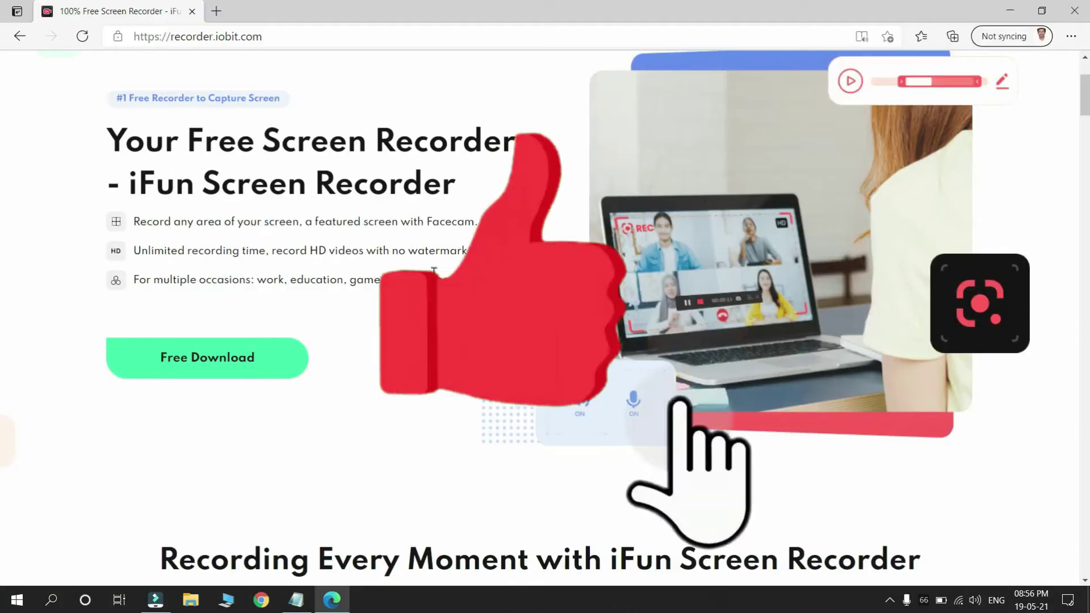
pyautogui.click(290, 38)
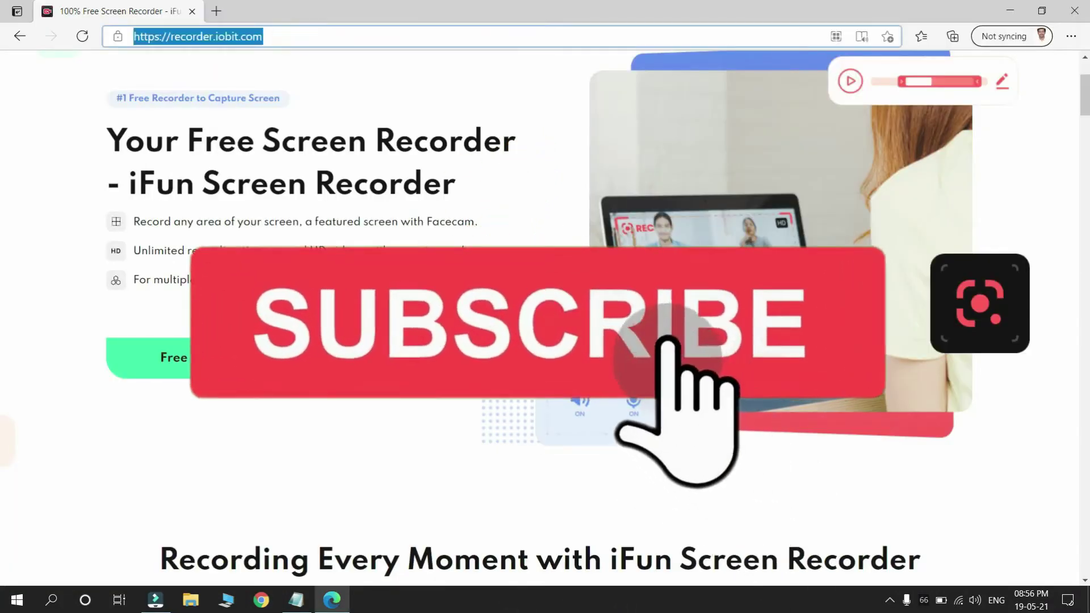
pyautogui.click(353, 348)
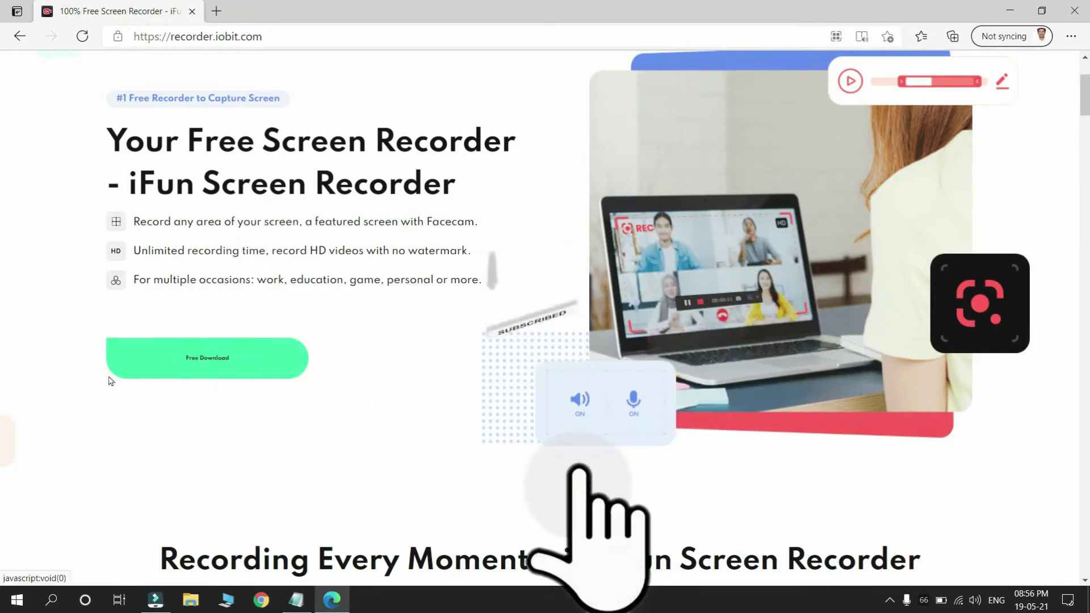
pyautogui.click(214, 358)
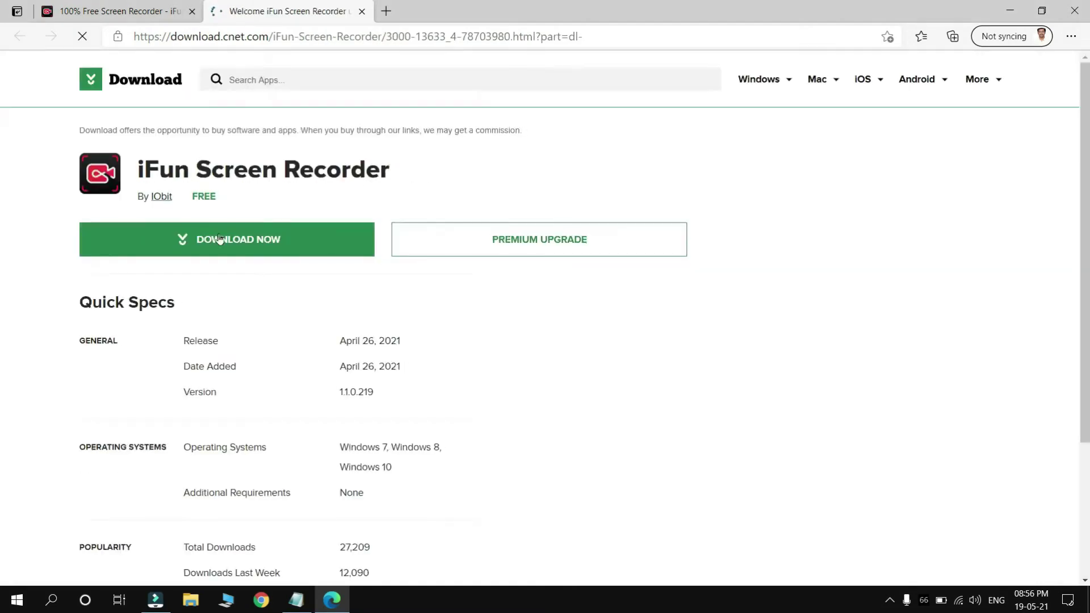
pyautogui.click(227, 247)
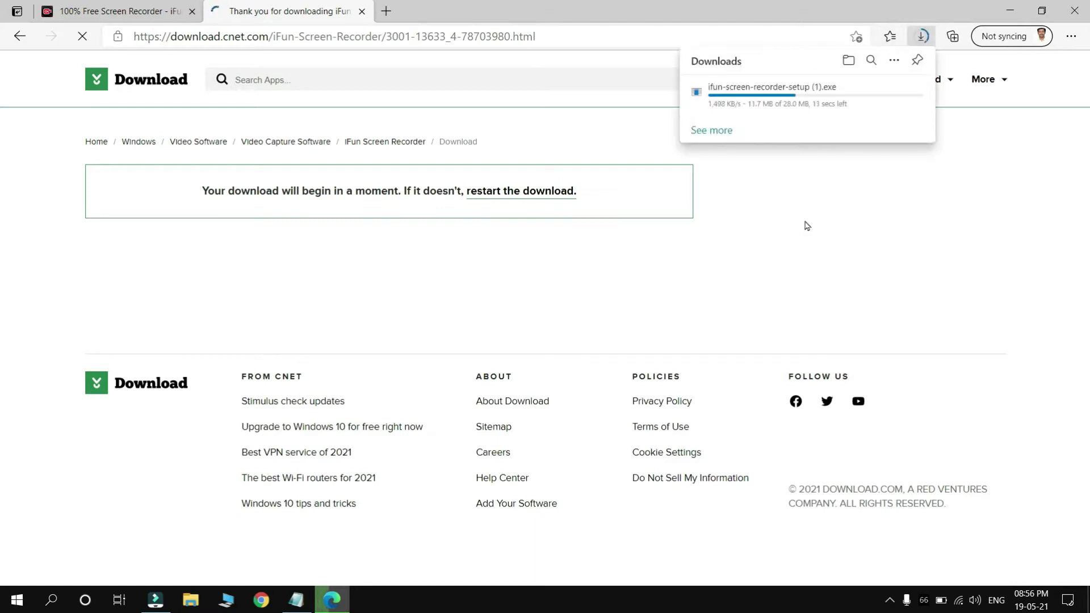
# Open the downloaded ifun-screen-recorder-setup installer from Edge's downloads
pyautogui.moveTo(787, 111)
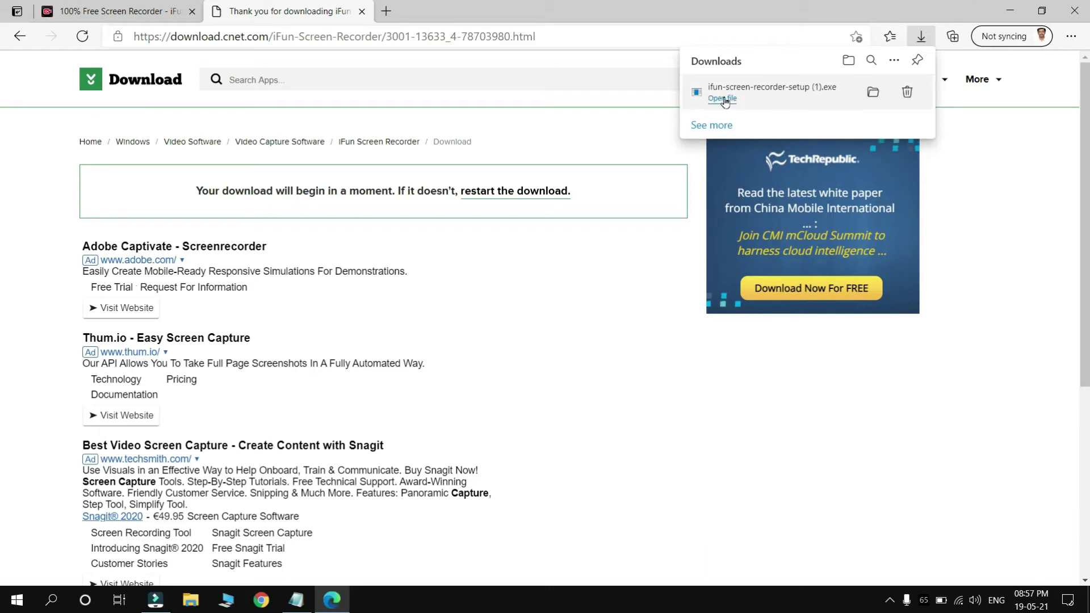
pyautogui.click(722, 99)
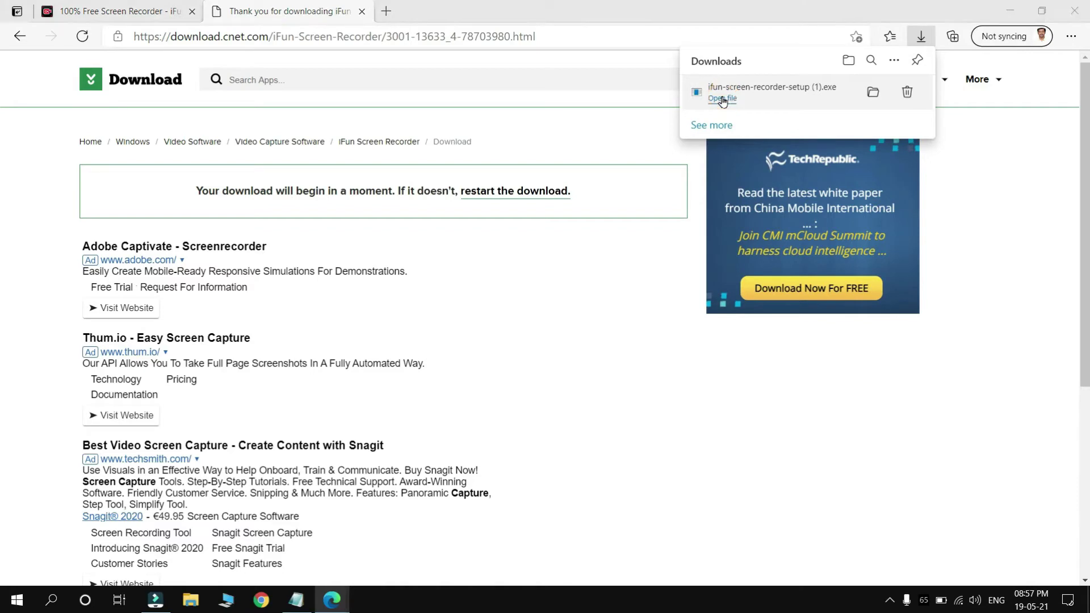
pyautogui.click(773, 89)
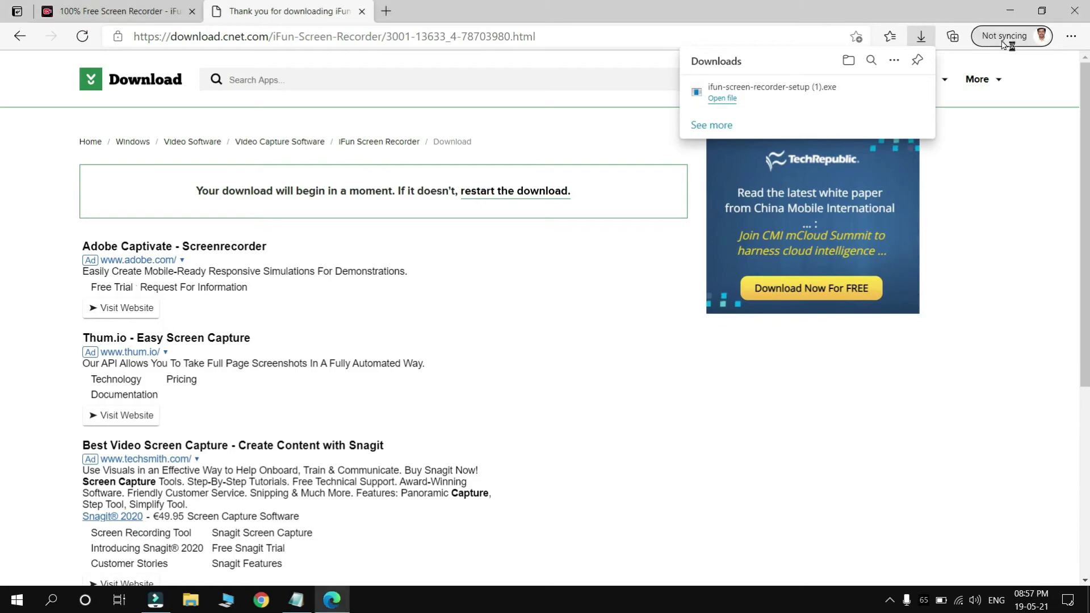
# Show the desktop and refresh it
pyautogui.press('super+d')
pyautogui.rightClick(595, 265)
pyautogui.click(646, 310)
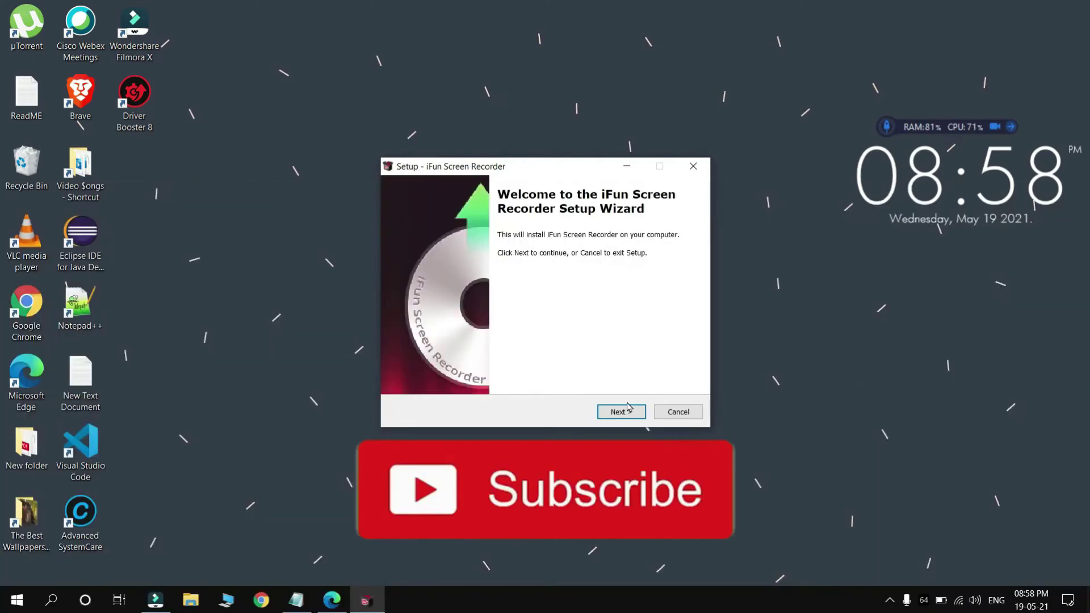
# Accept the licence, keep the default install folder and both shortcut options, and begin installing
pyautogui.click(621, 412)
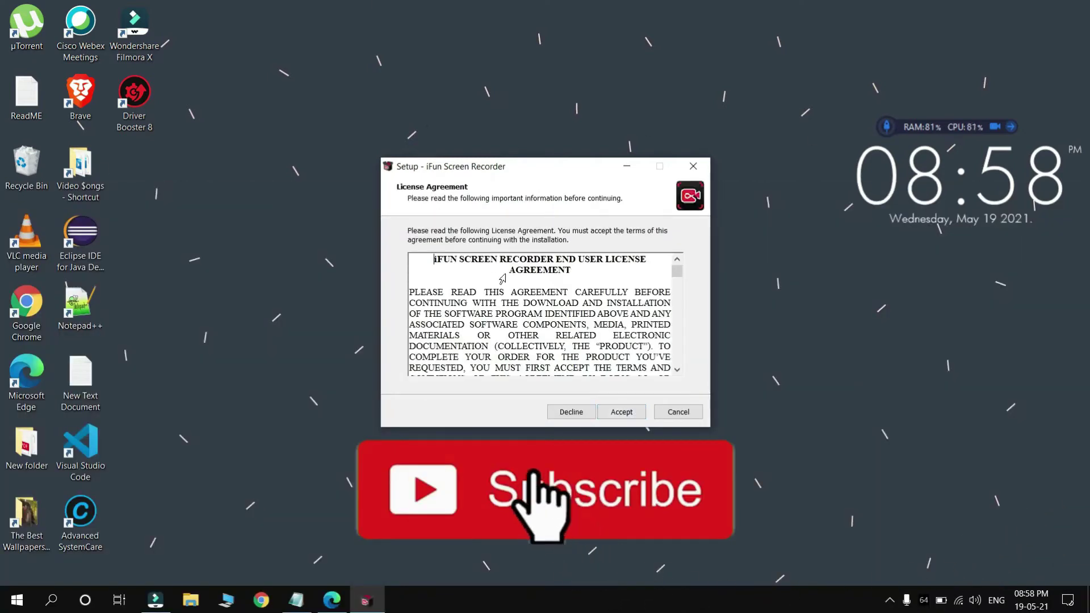
pyautogui.scroll(-10, 502, 279)
pyautogui.click(639, 416)
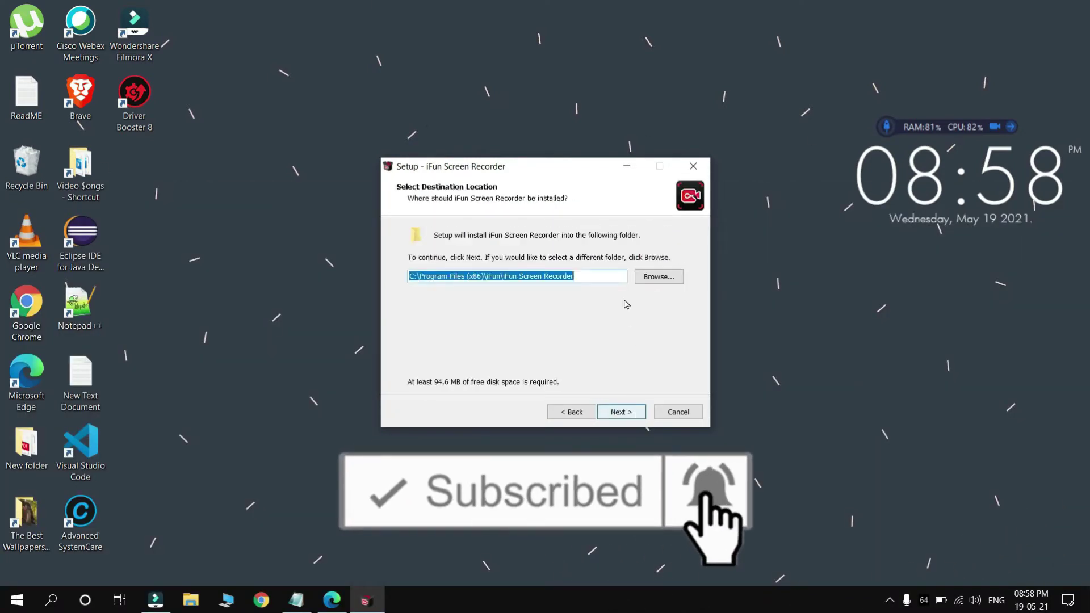
pyautogui.click(621, 413)
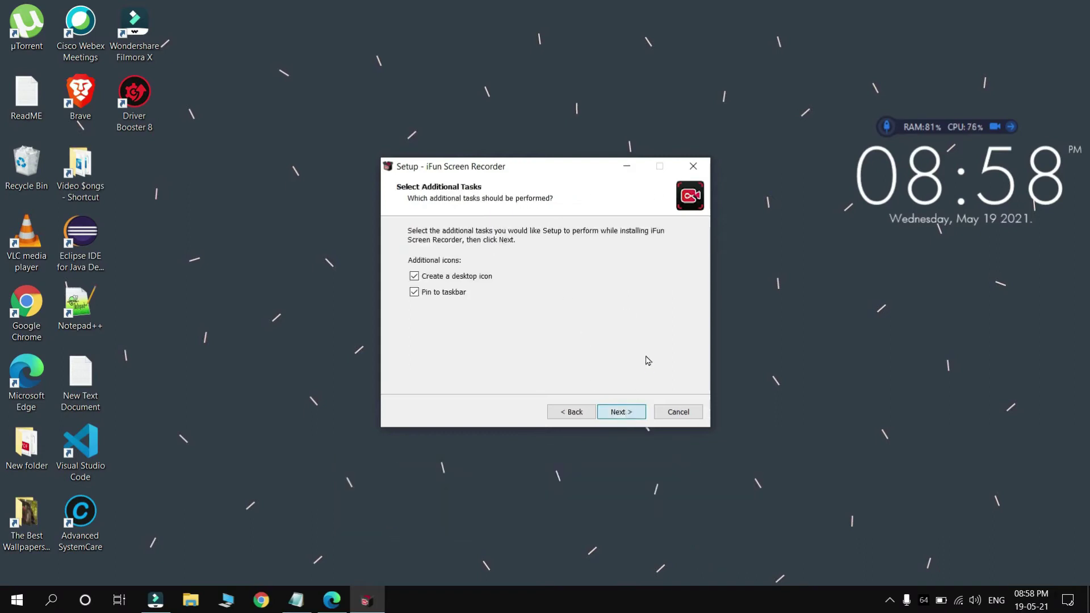
pyautogui.click(627, 413)
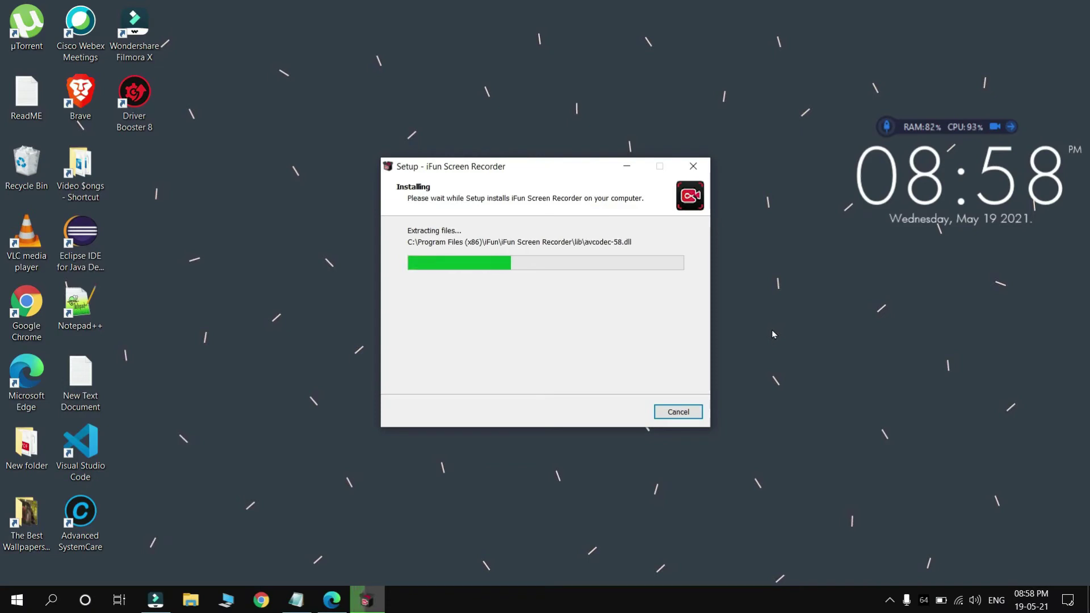
# Move the setup window aside until installation finishes, then refresh the desktop
pyautogui.moveTo(523, 167); pyautogui.dragTo(471, 89)
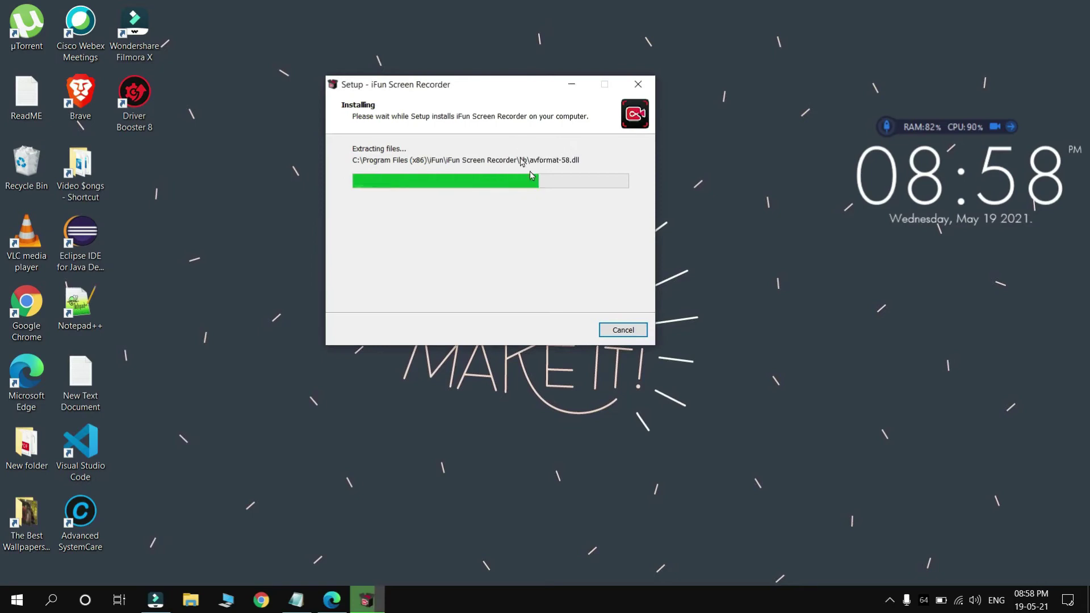
pyautogui.moveTo(508, 89); pyautogui.dragTo(554, 179)
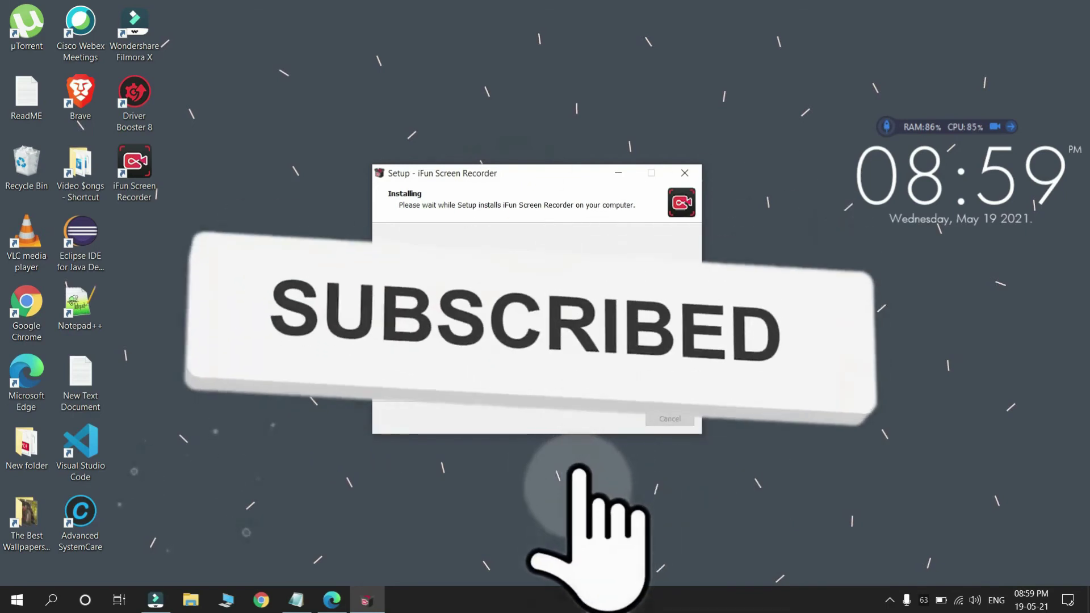
pyautogui.rightClick(804, 302)
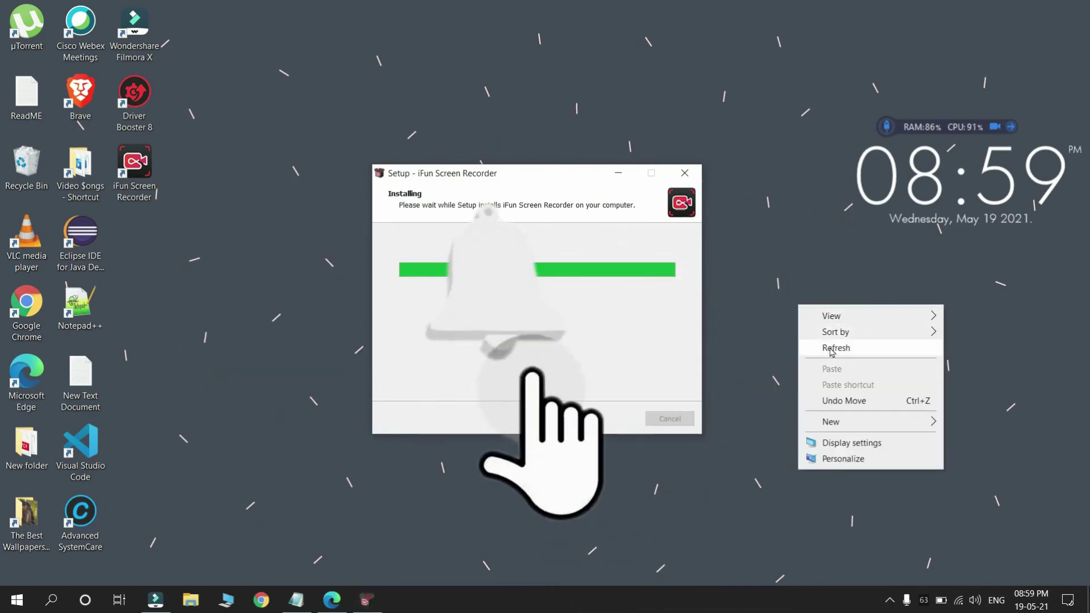
pyautogui.click(823, 348)
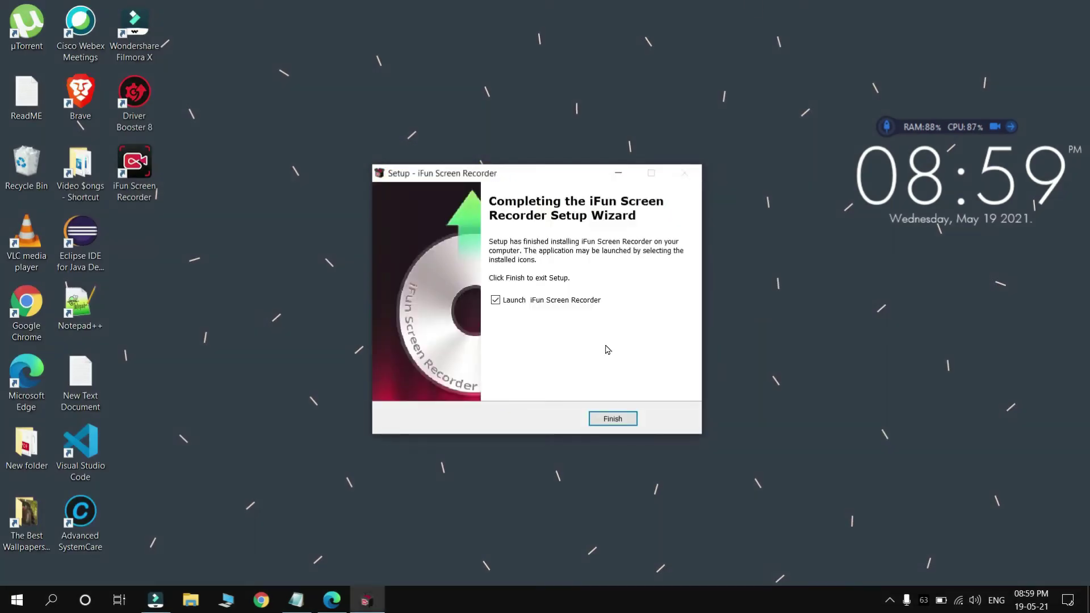
# Finish setup to launch the recorder and hide the desktop icons
pyautogui.click(613, 419)
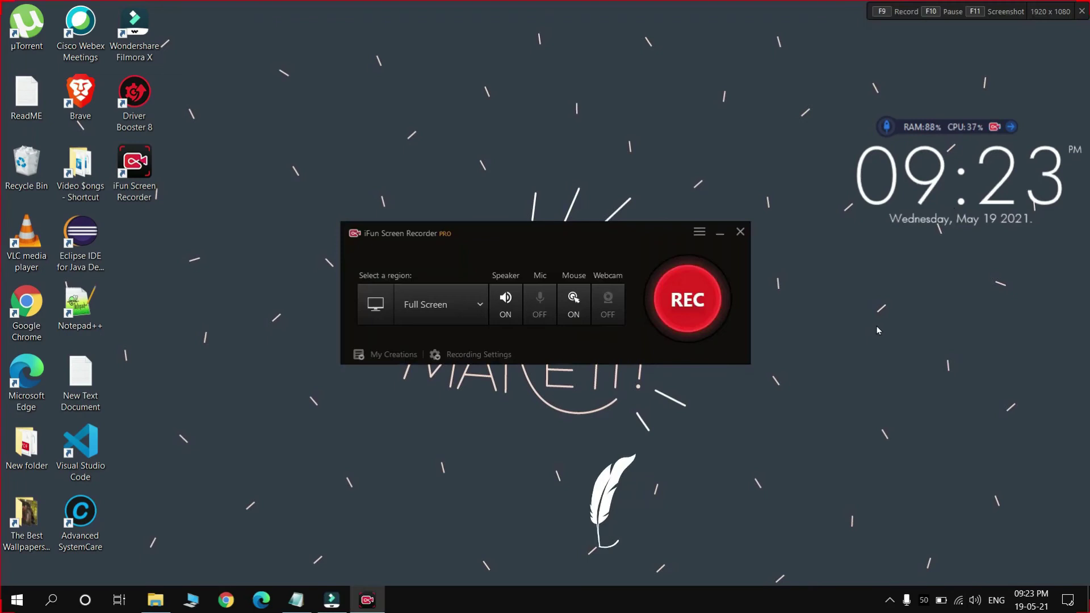
pyautogui.rightClick(879, 329)
pyautogui.click(811, 438)
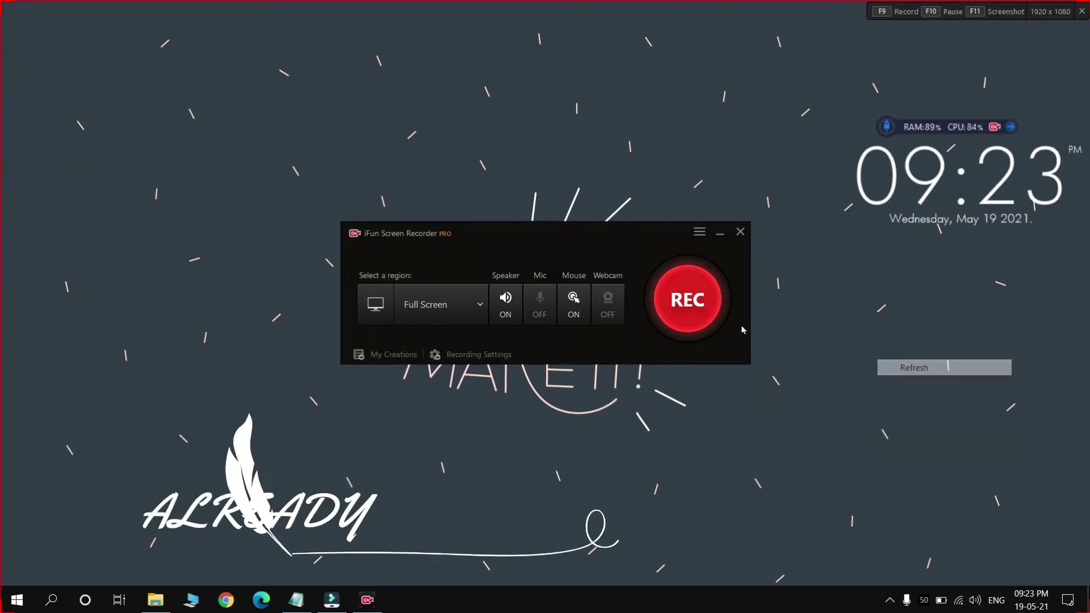
# Check the recorder's About version information, then view its License status
pyautogui.click(699, 231)
pyautogui.click(690, 347)
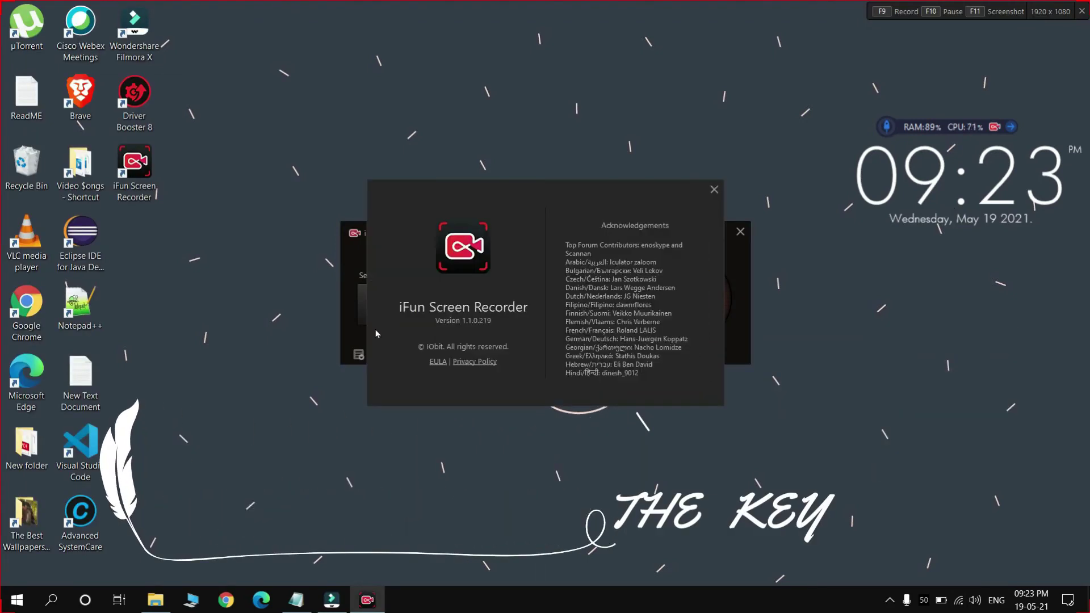
pyautogui.click(713, 190)
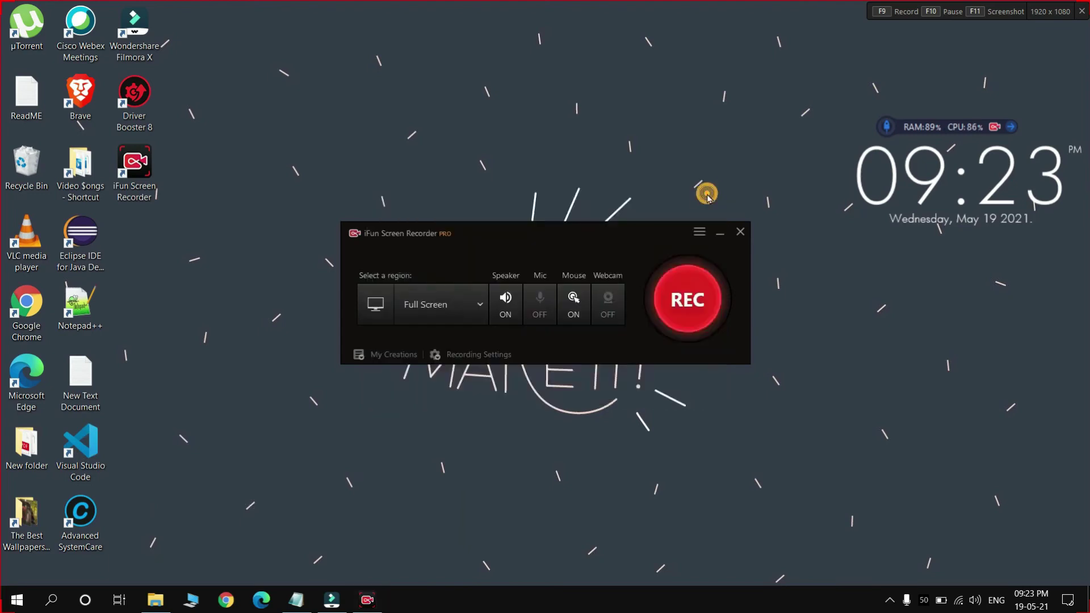
pyautogui.click(700, 233)
pyautogui.click(672, 334)
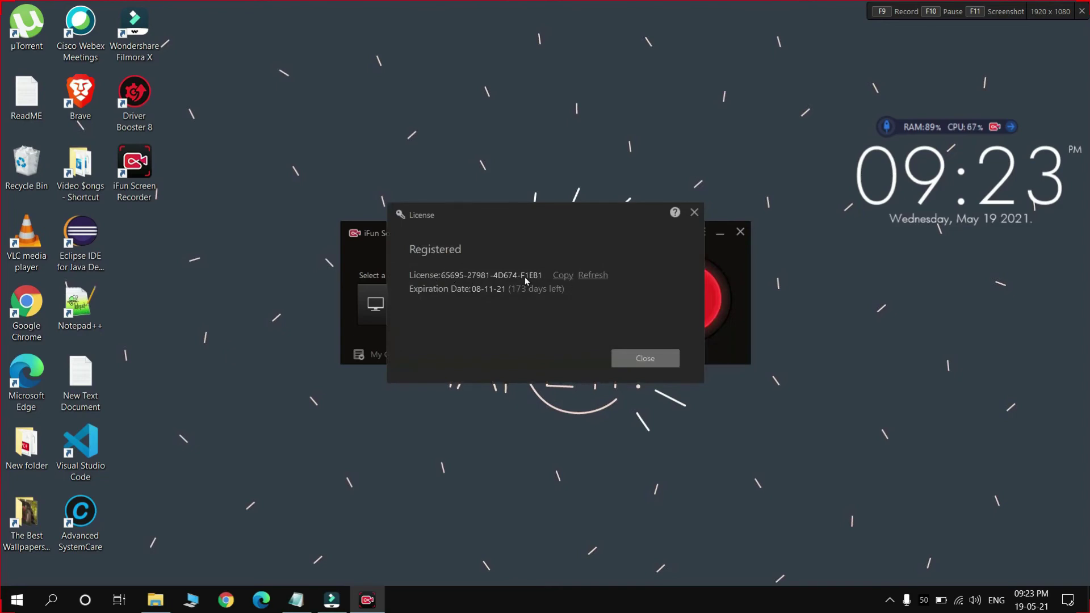
# Switch to entering a new licence key and bring the Notepad keys file forward
pyautogui.click(585, 276)
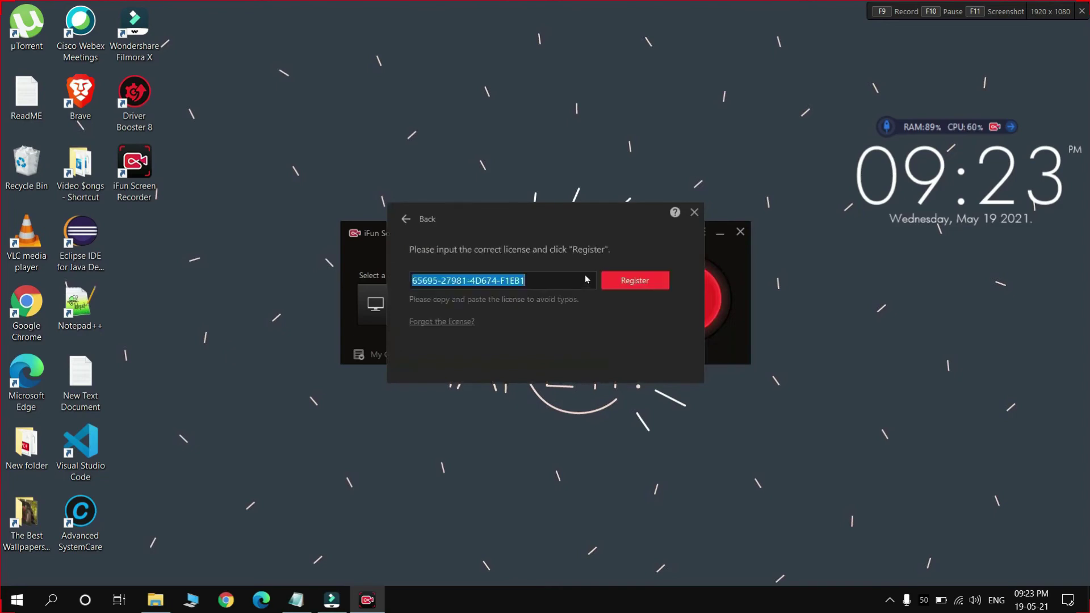
pyautogui.click(555, 286)
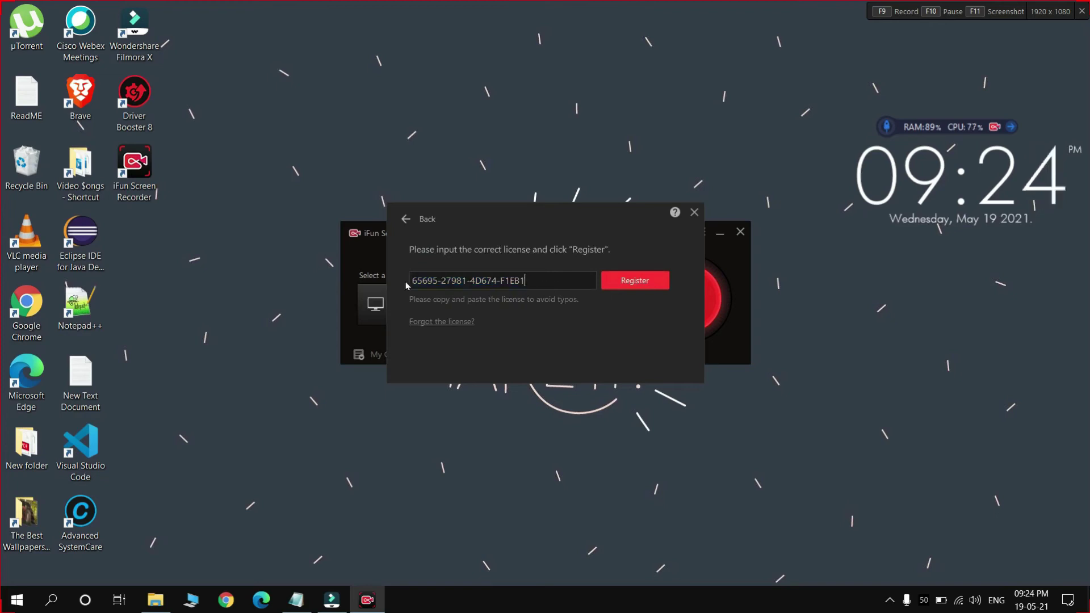
pyautogui.click(295, 599)
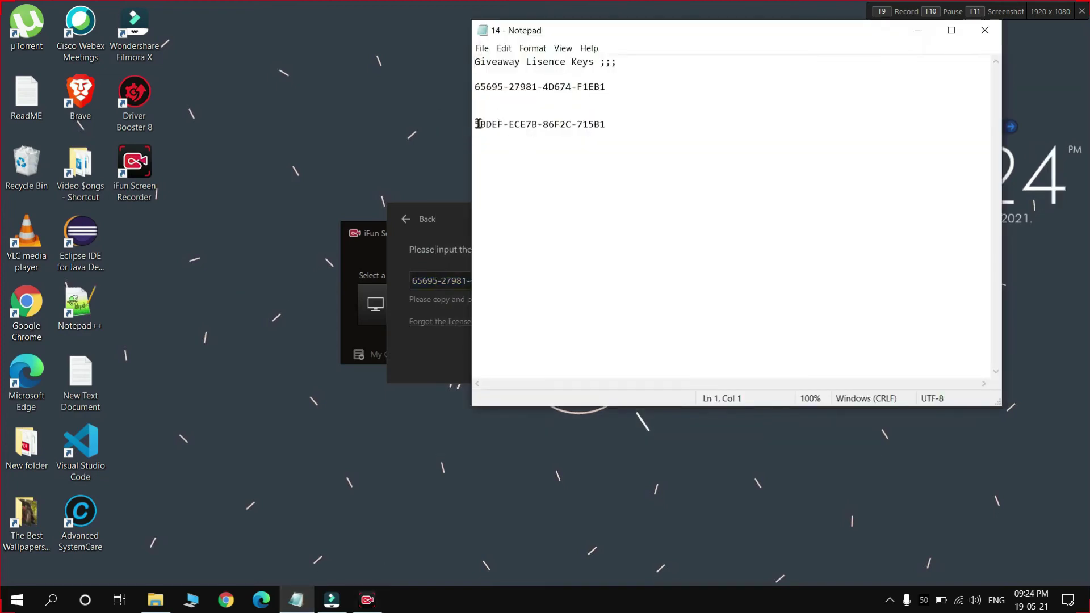
# Select the second giveaway licence key in Notepad and copy it
pyautogui.doubleClick(477, 124)
pyautogui.hotkey('shift', 'Right')
pyautogui.hotkey('shift', 'Right')
pyautogui.hotkey('shift', 'Right')
pyautogui.hotkey('shift', 'Right')
pyautogui.hotkey('shift', 'Right')
pyautogui.hotkey('shift', 'Right')
pyautogui.hotkey('shift', 'Right')
pyautogui.hotkey('shift', 'Right')
pyautogui.hotkey('shift', 'Right')
pyautogui.hotkey('shift', 'Right')
pyautogui.hotkey('shift', 'Right')
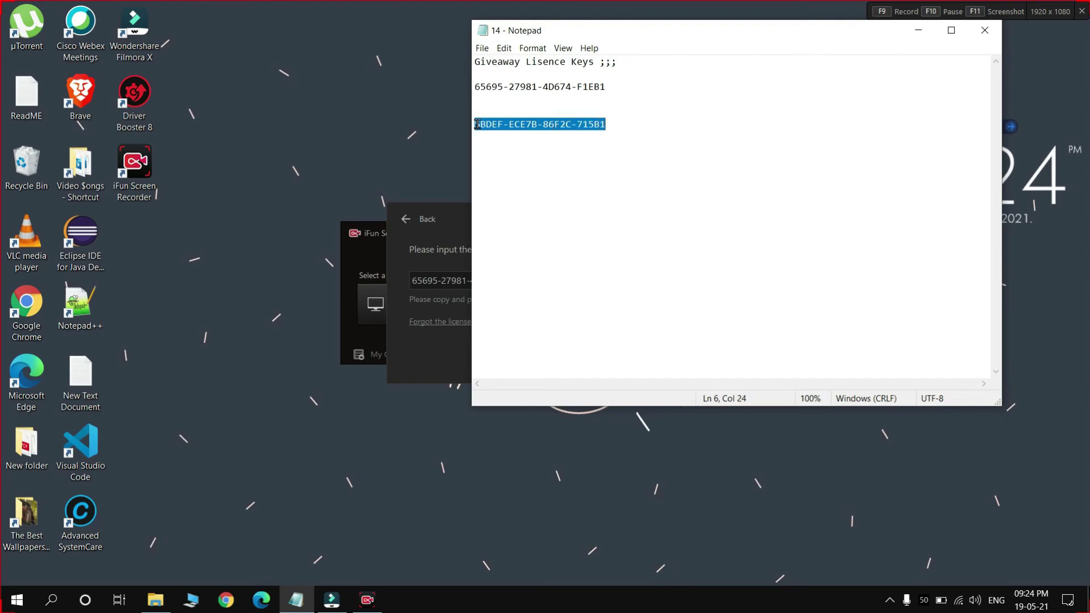
pyautogui.rightClick(499, 125)
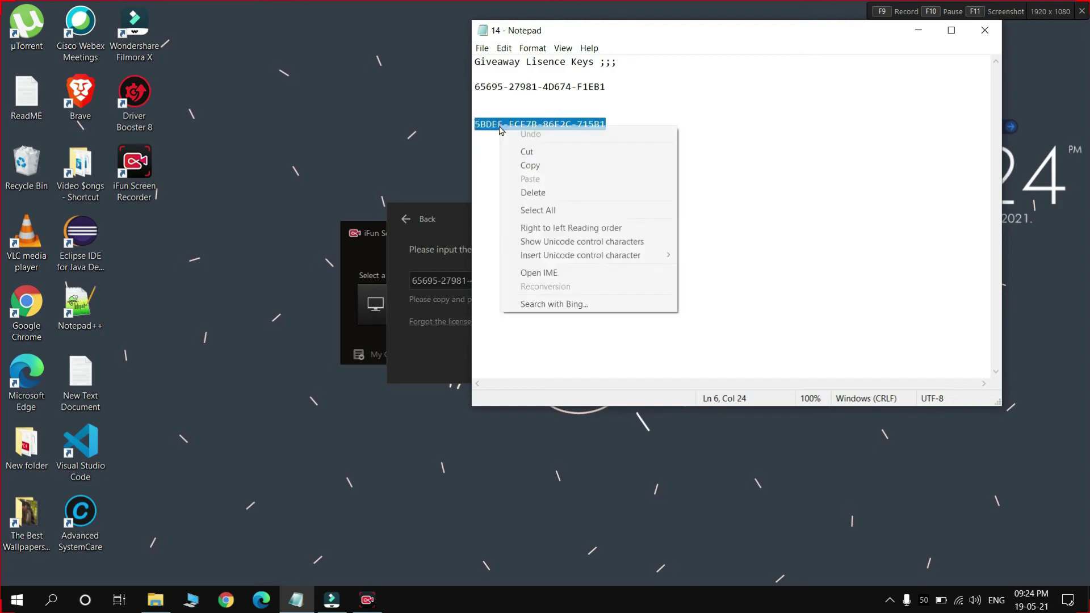
pyautogui.click(549, 166)
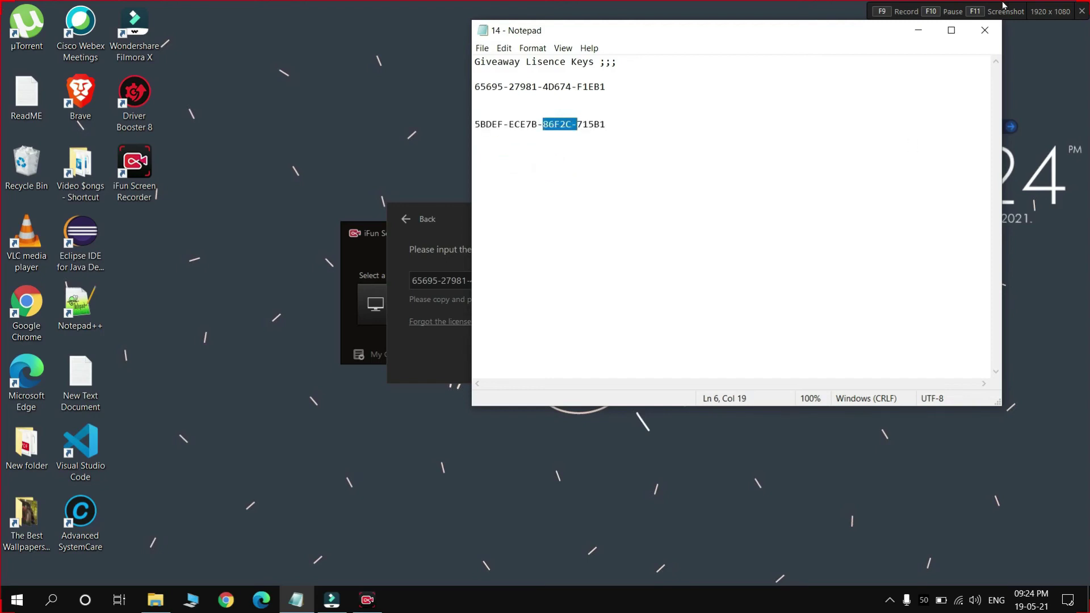
# Minimize Notepad, paste the copied key over the old licence key, register, and confirm success
pyautogui.click(917, 34)
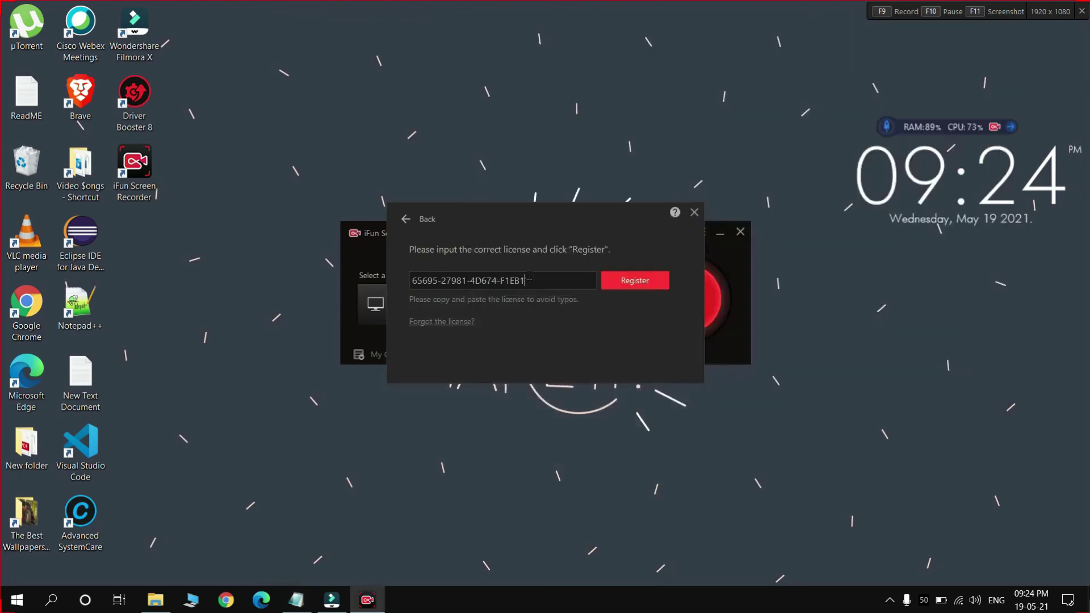
pyautogui.moveTo(529, 275); pyautogui.dragTo(413, 278)
pyautogui.click(413, 278)
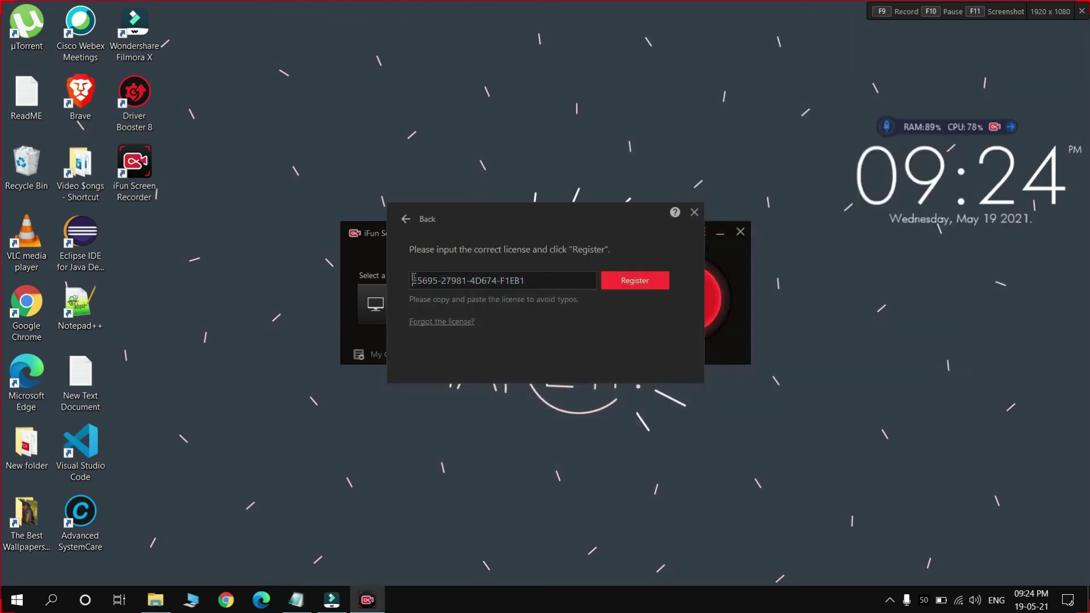
pyautogui.click(468, 279)
pyautogui.hotkey('ctrl', 'a')
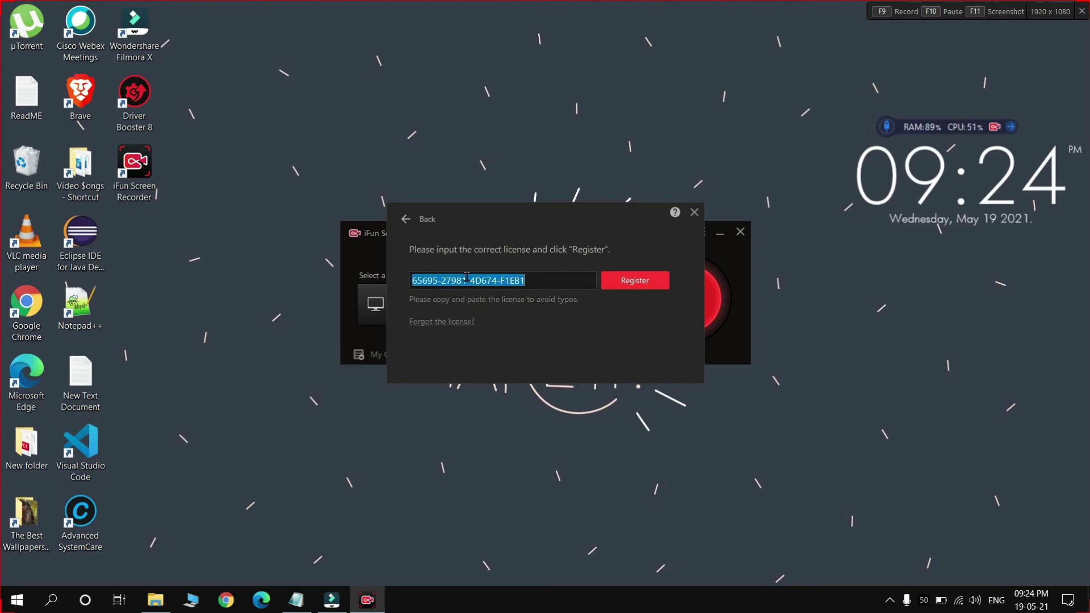
pyautogui.hotkey('ctrl', 'v')
pyautogui.click(623, 284)
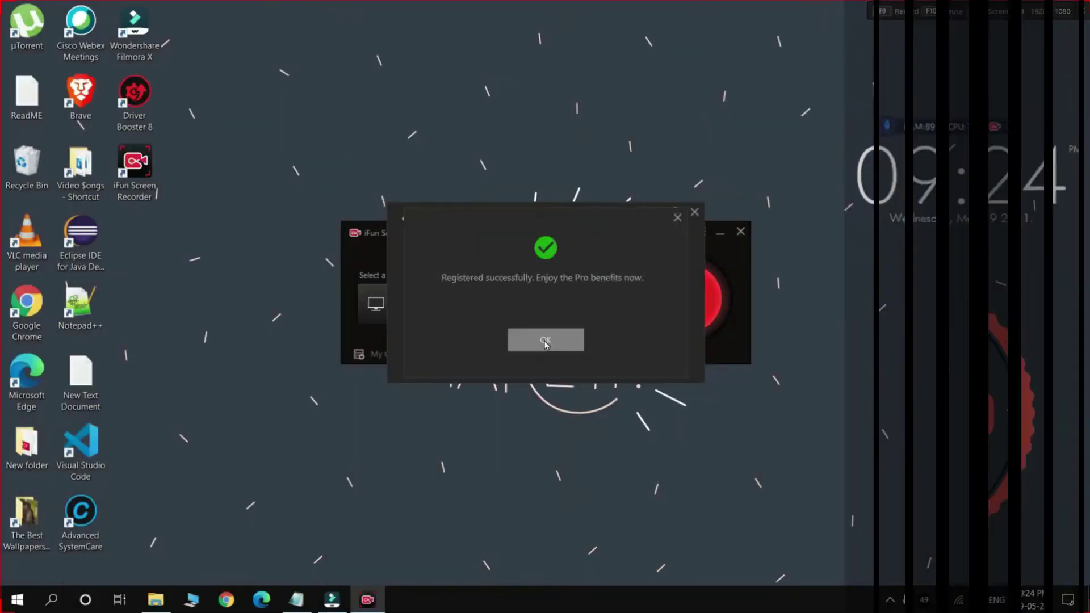
pyautogui.click(545, 340)
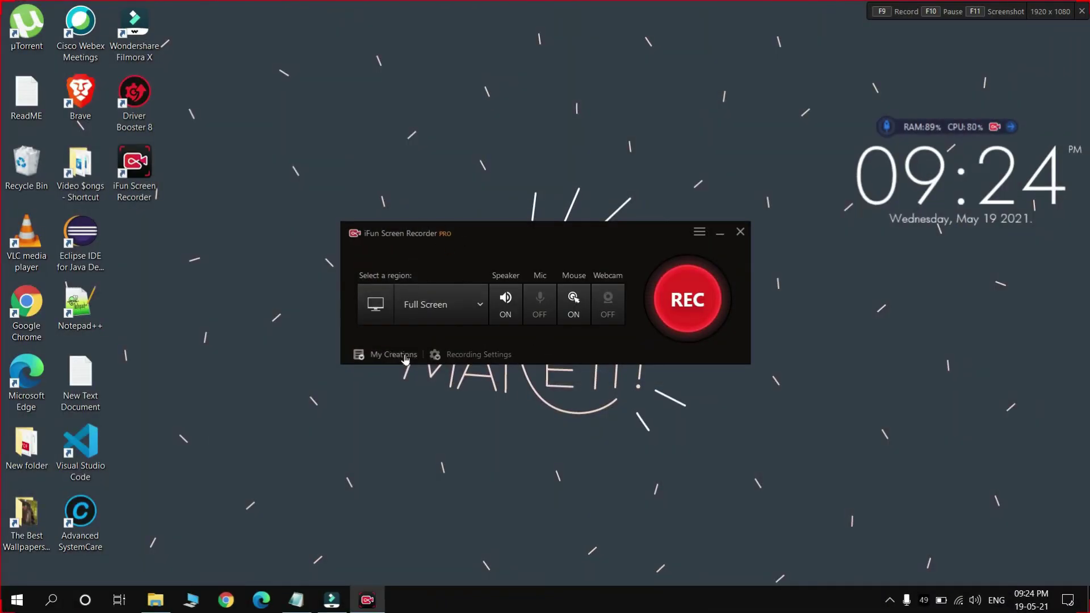
# View the Recording Settings, close the recorder, and refresh the desktop
pyautogui.click(446, 357)
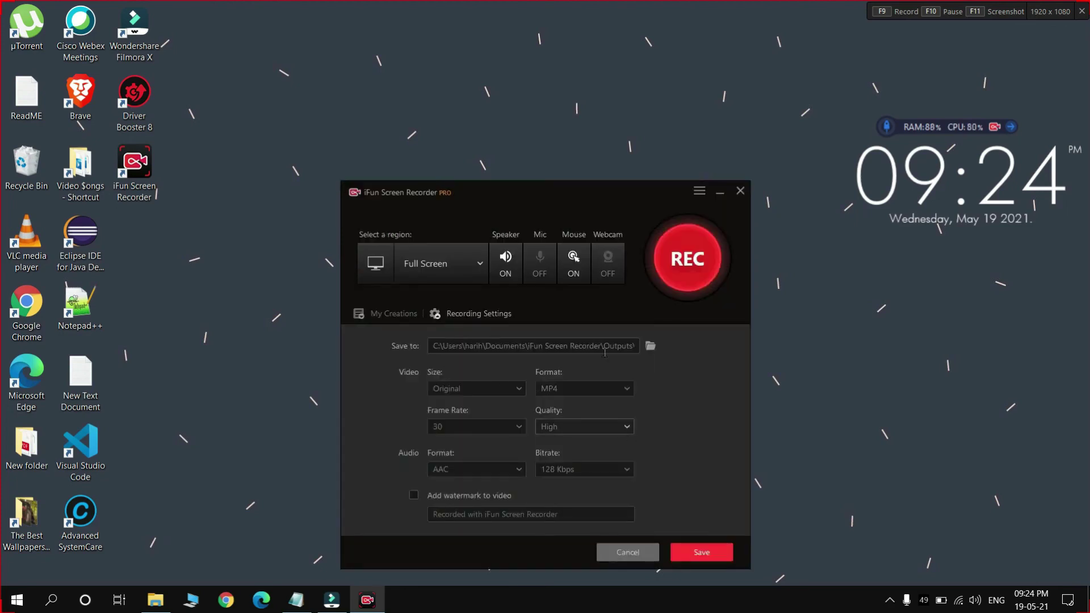
pyautogui.click(741, 193)
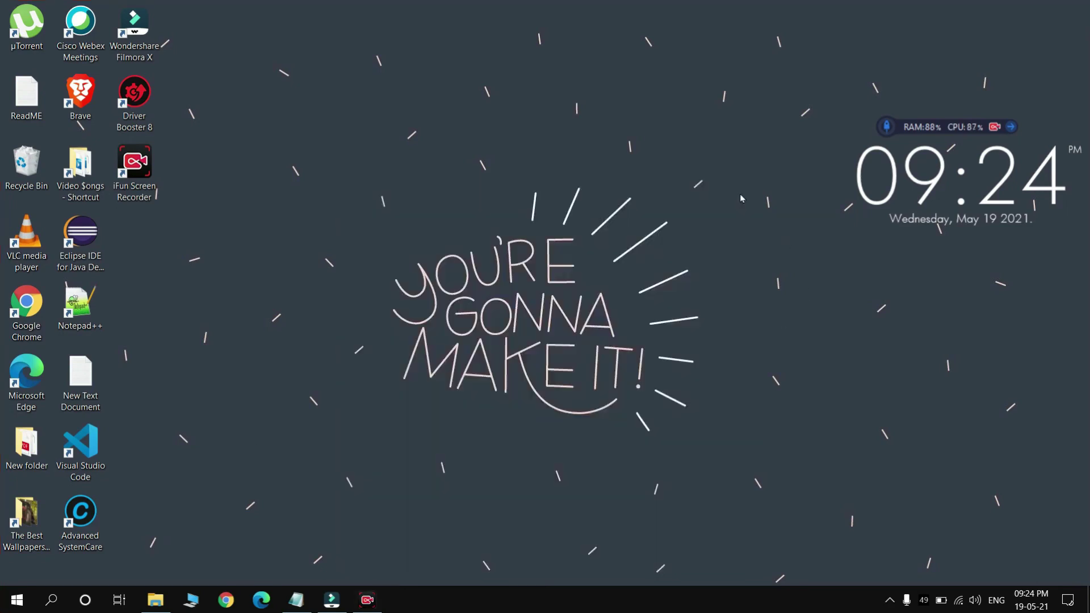
pyautogui.rightClick(747, 227)
pyautogui.click(764, 267)
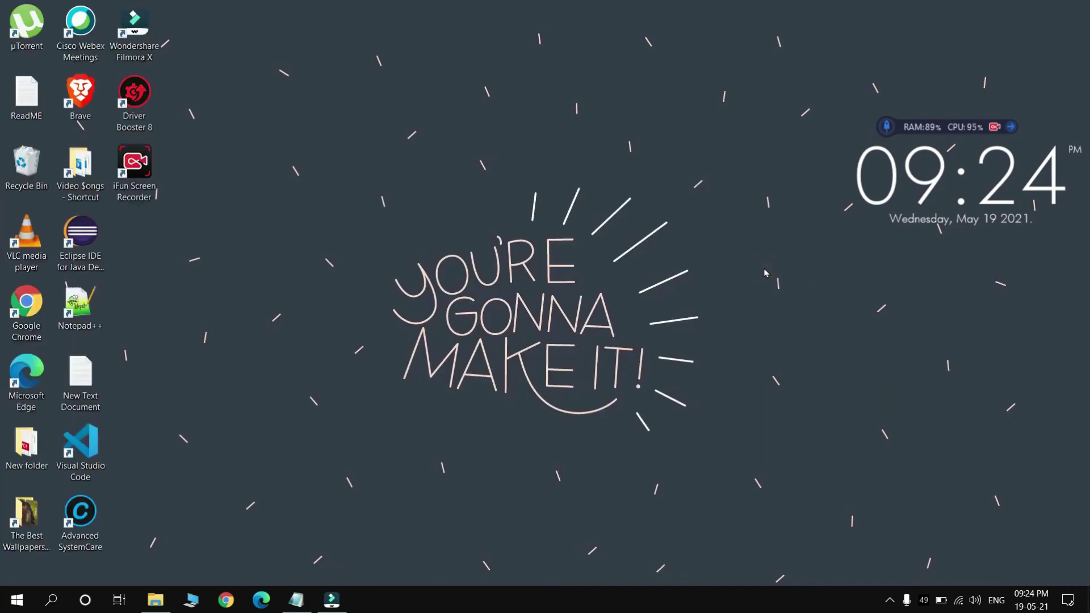